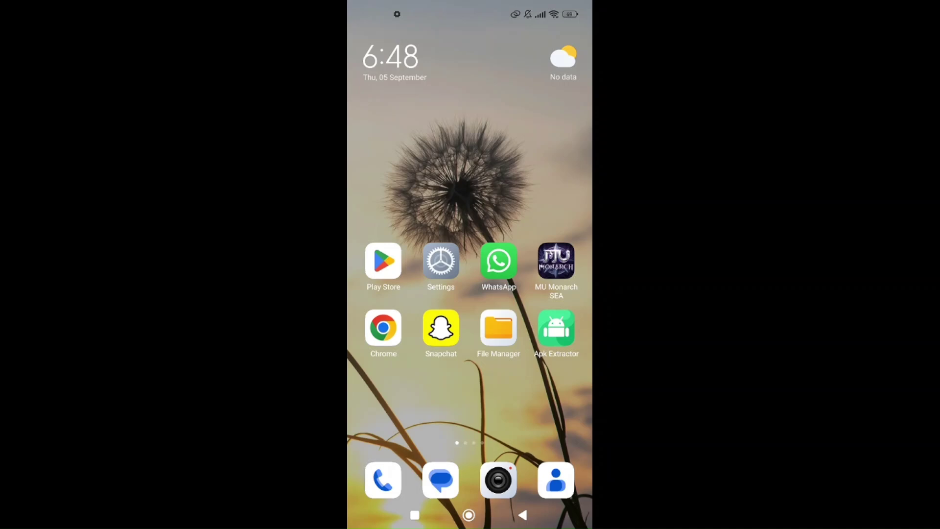
Search Play Store for 'apk extractor' and open Geek Tech Studio's installed Apk Extractor page
{"action": "left_click", "coordinate": [556, 261]}
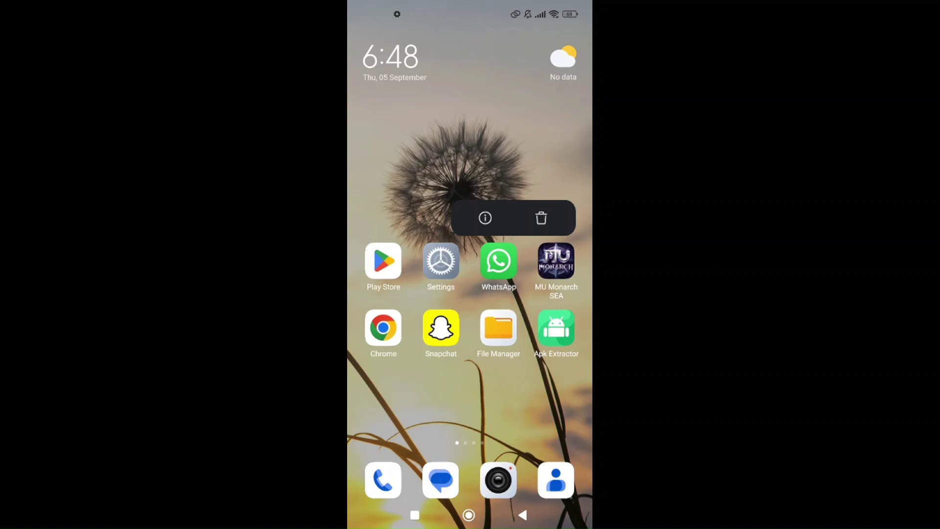
{"action": "key", "text": "Escape"}
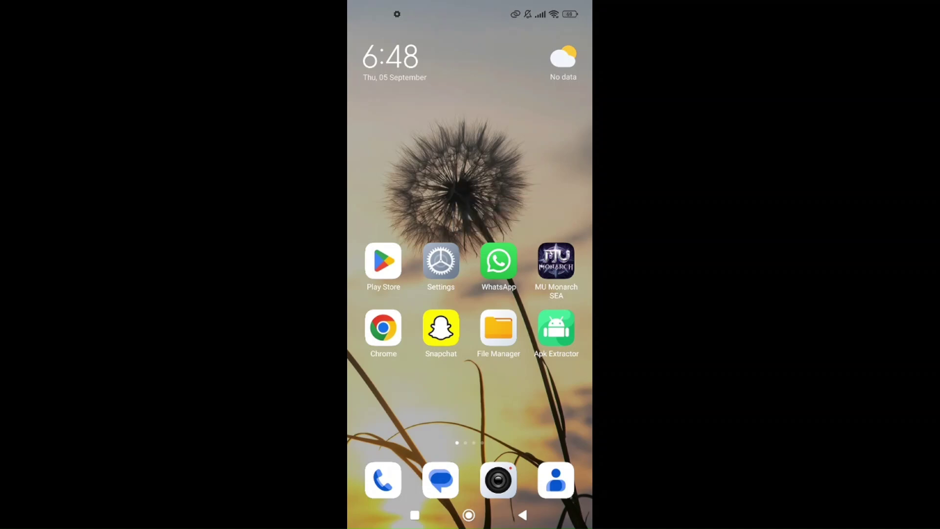
{"action": "left_click", "coordinate": [383, 262]}
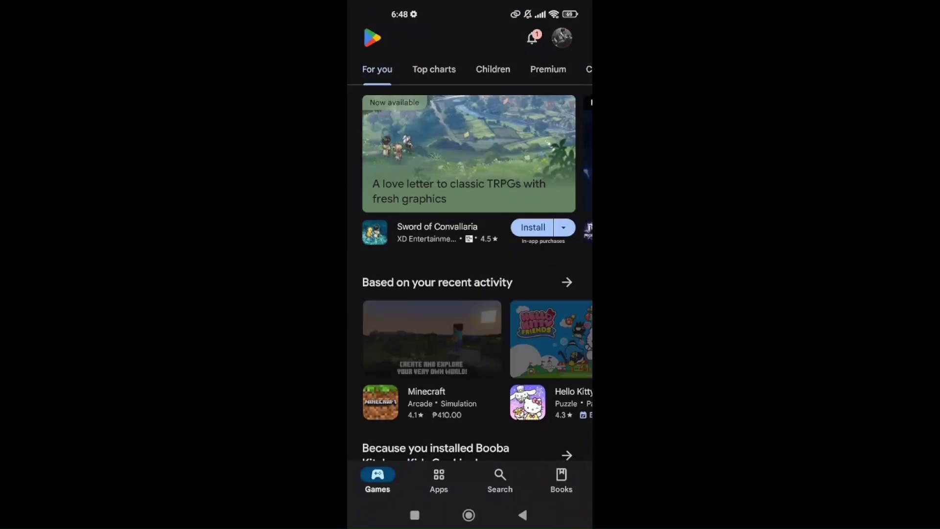
{"action": "left_click", "coordinate": [499, 481]}
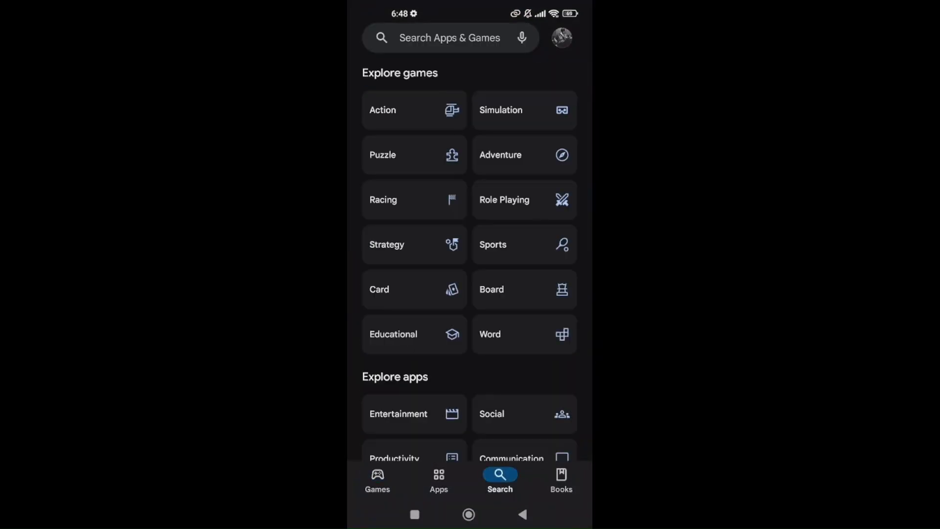
{"action": "left_click", "coordinate": [451, 35]}
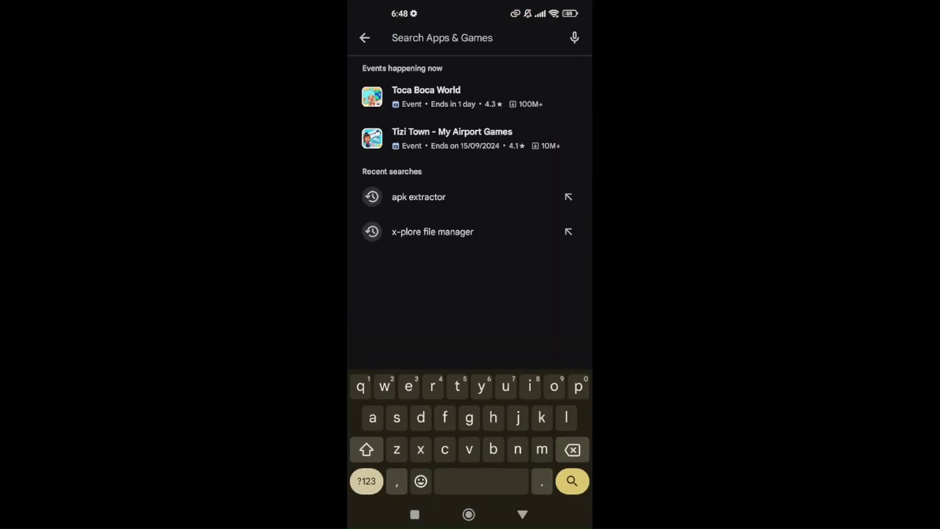
{"action": "left_click", "coordinate": [372, 417]}
{"action": "type", "text": "pk"}
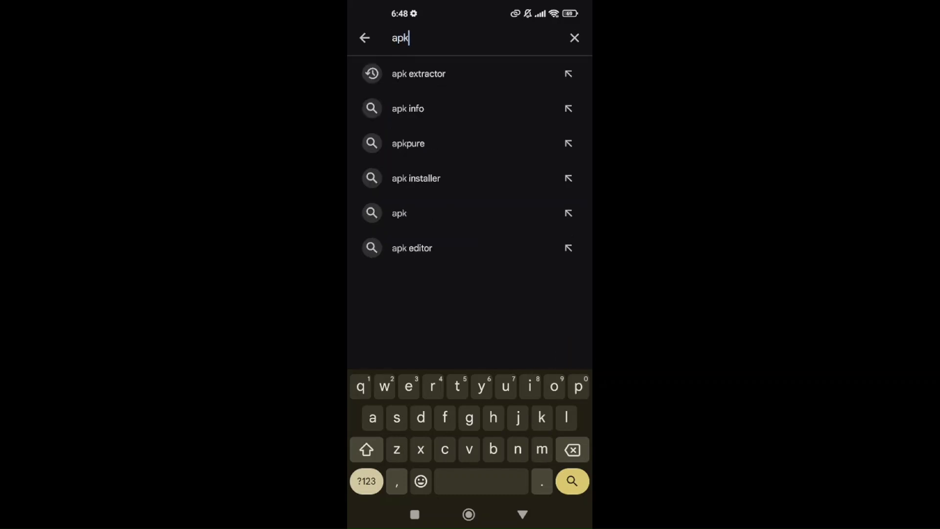
{"action": "left_click", "coordinate": [419, 73]}
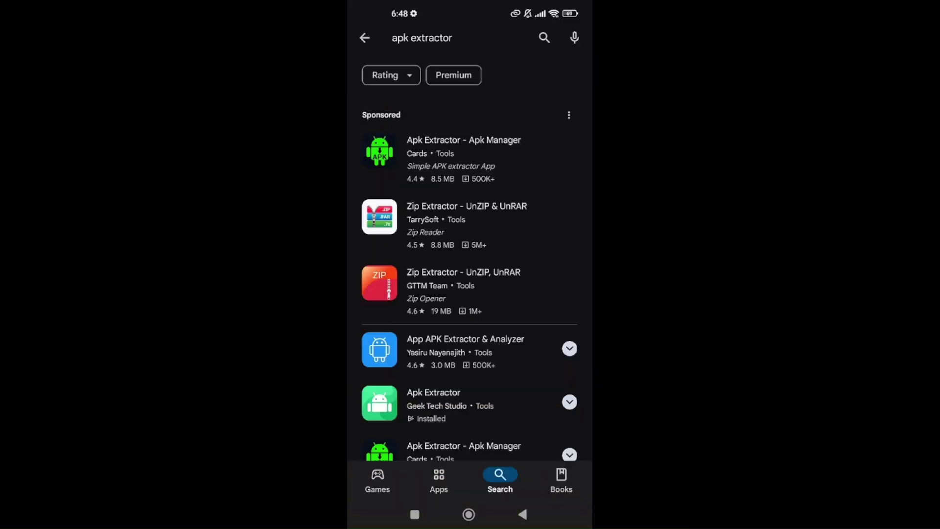
{"action": "scroll", "coordinate": [470, 277], "scroll_direction": "down", "scroll_amount": 3}
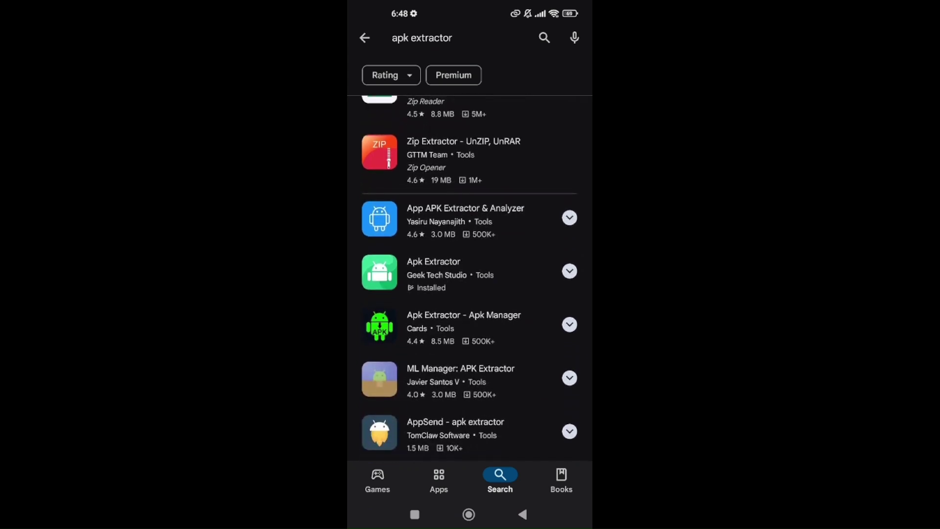
{"action": "left_click", "coordinate": [467, 274]}
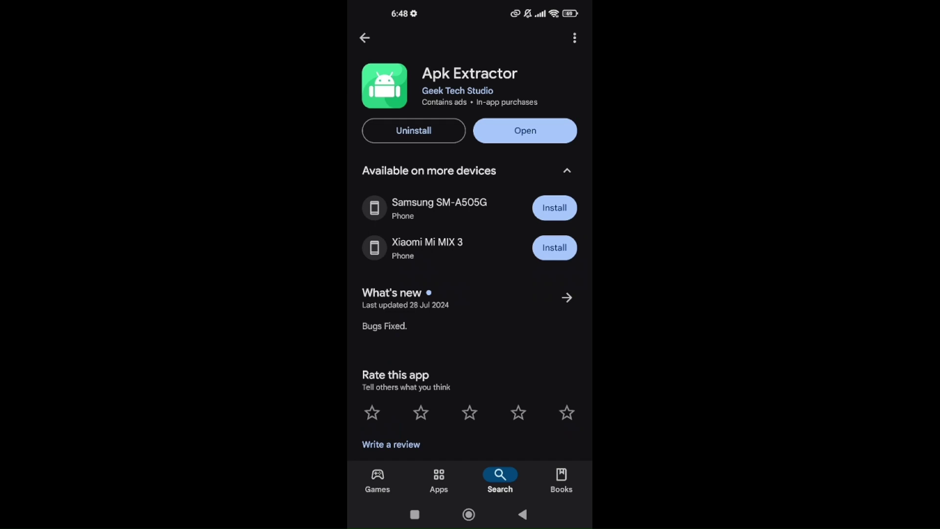
Return to the home screen and launch Apk Extractor to its Applications grid
{"action": "left_click", "coordinate": [468, 514]}
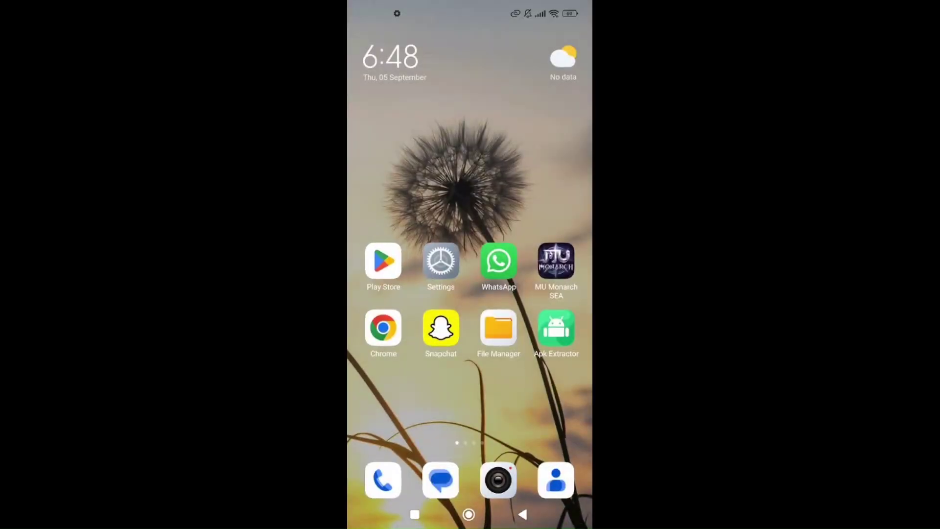
{"action": "left_click", "coordinate": [556, 328]}
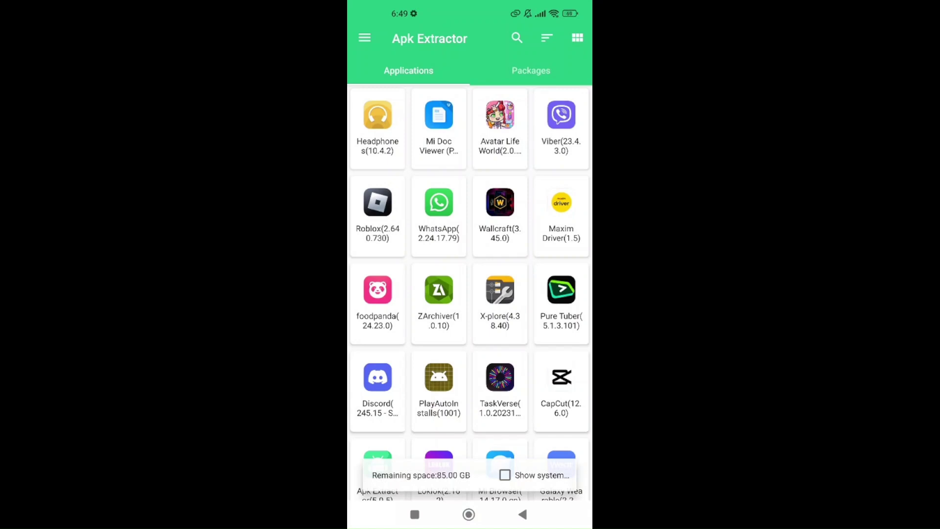
{"action": "scroll", "coordinate": [470, 294], "scroll_direction": "down", "scroll_amount": 1}
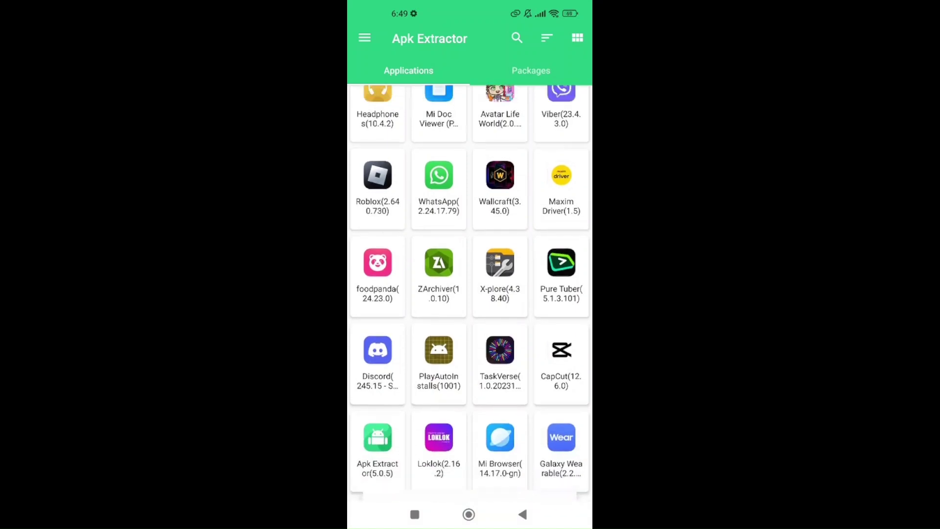
{"action": "scroll", "coordinate": [471, 294], "scroll_direction": "up", "scroll_amount": 1}
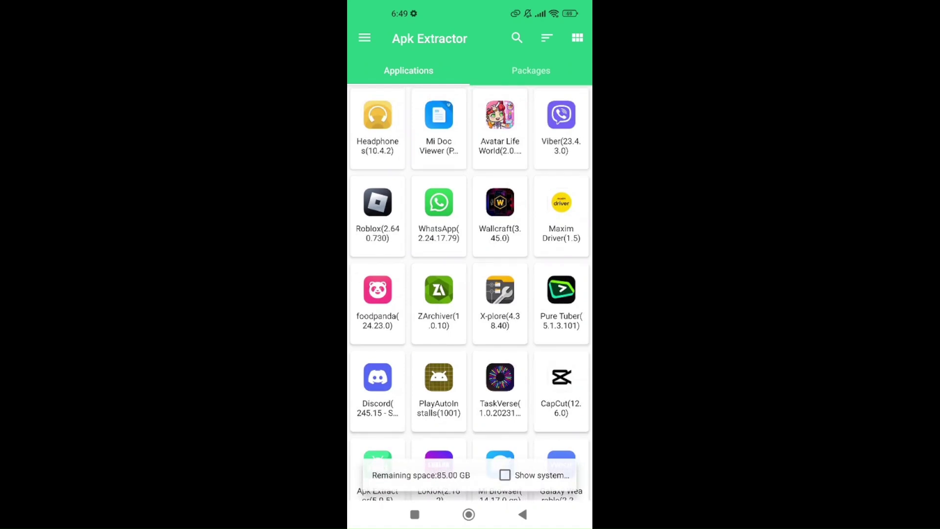
Share Wallcraft's base.apk through the system share sheet to WhatsApp
{"action": "left_click", "coordinate": [499, 213]}
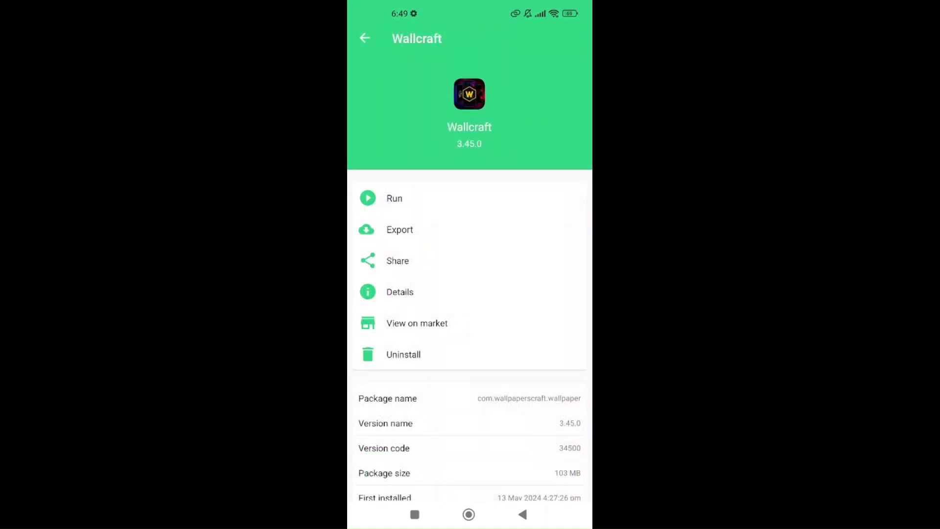
{"action": "left_click", "coordinate": [398, 261]}
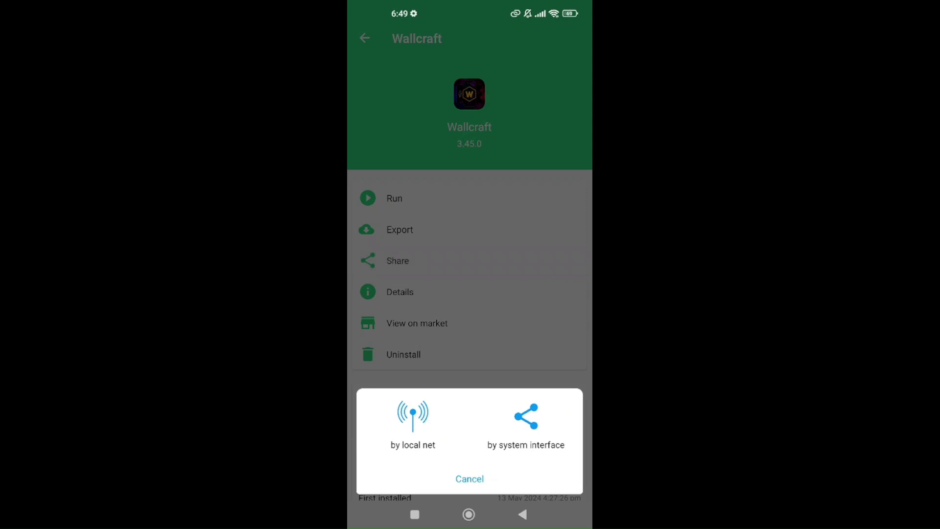
{"action": "left_click", "coordinate": [526, 425]}
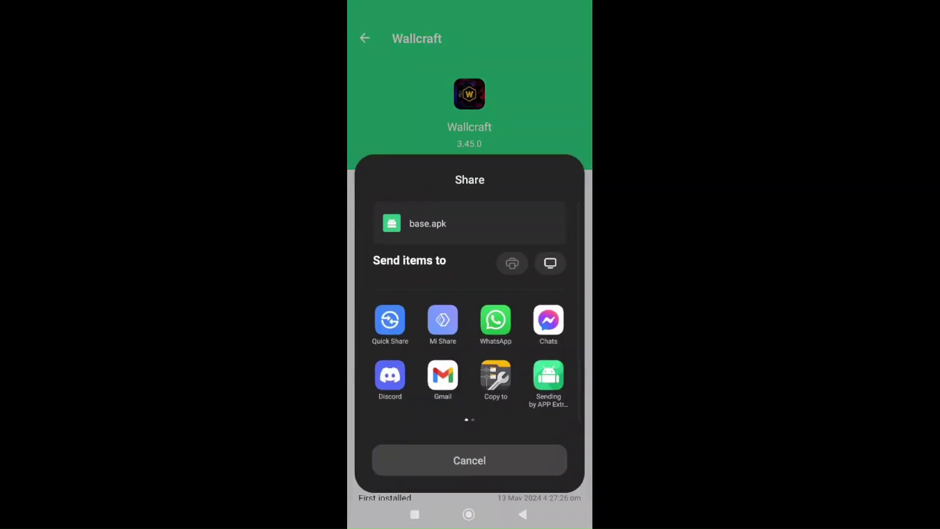
{"action": "left_click", "coordinate": [495, 320]}
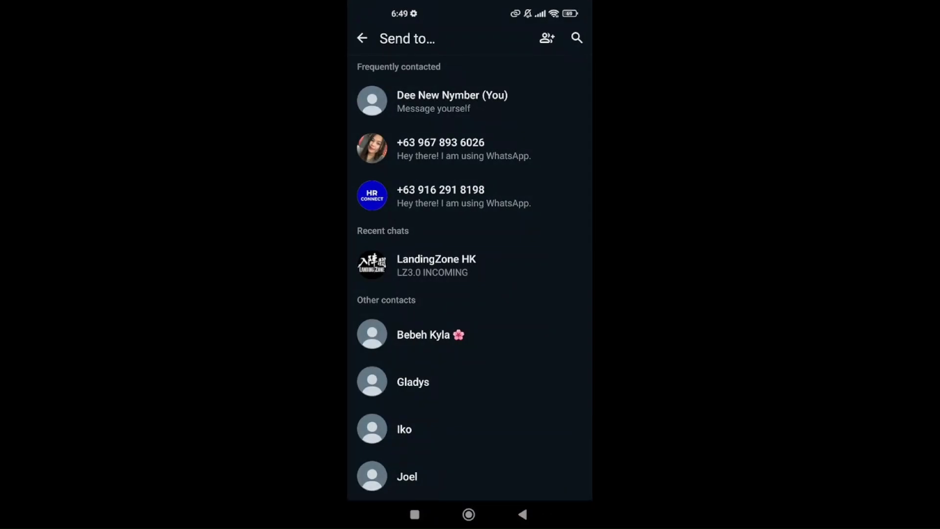
Send the 103 MB base.apk to the second frequently contacted number
{"action": "left_click", "coordinate": [463, 149]}
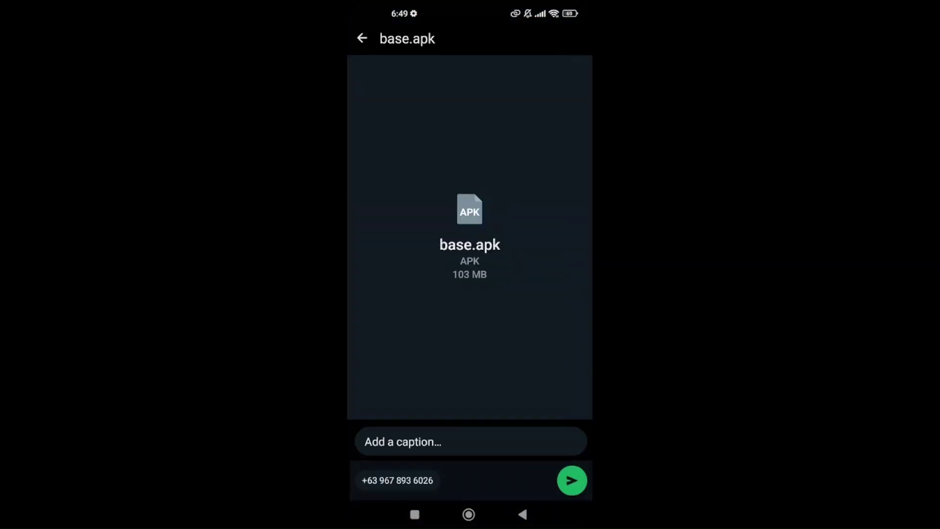
{"action": "left_click", "coordinate": [571, 480]}
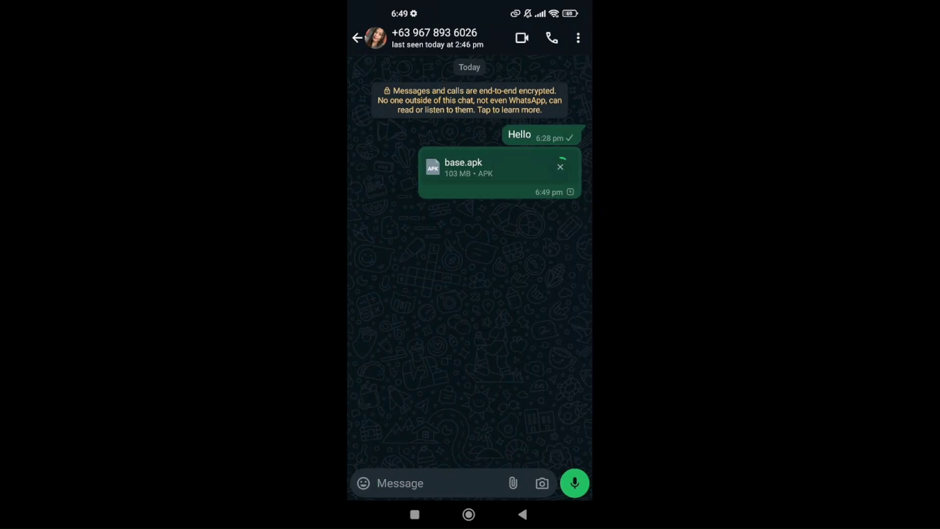